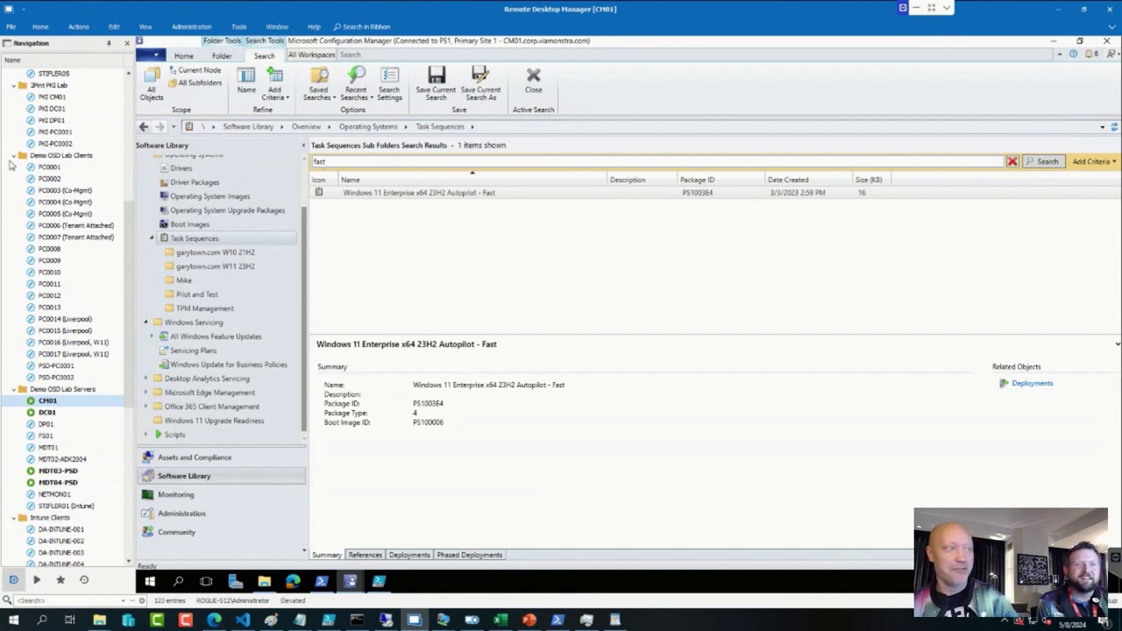
In the browser, open the copied X post about never placing a WiFi AP on a microwave in a new tab and enlarge its photo.
click(214, 621)
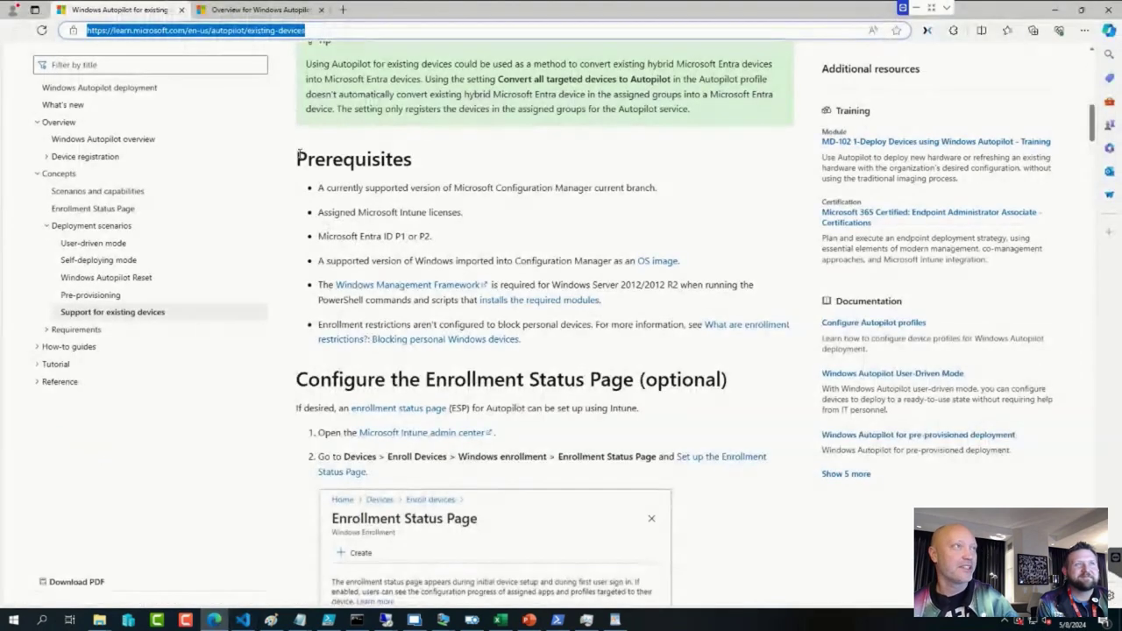
click(343, 10)
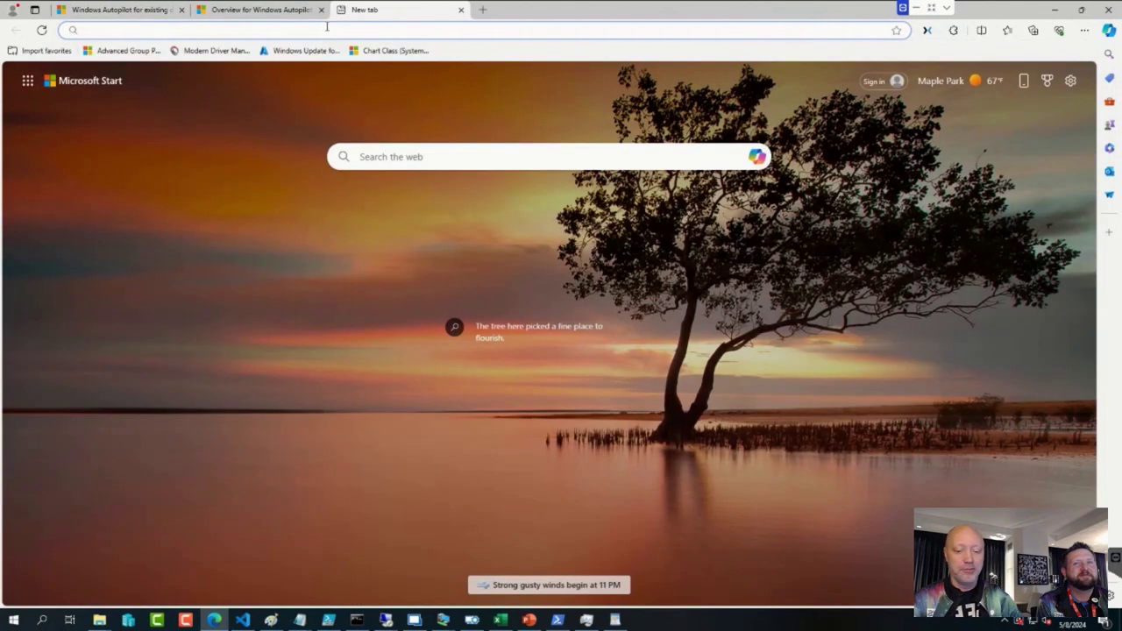
key(ctrl+v)
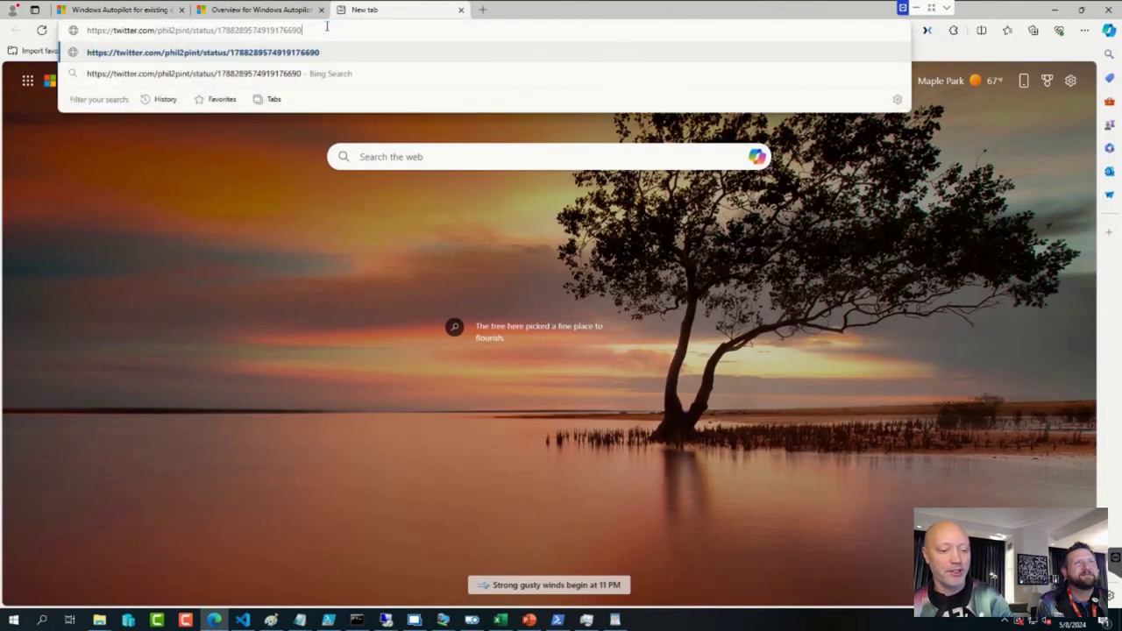
key(Return)
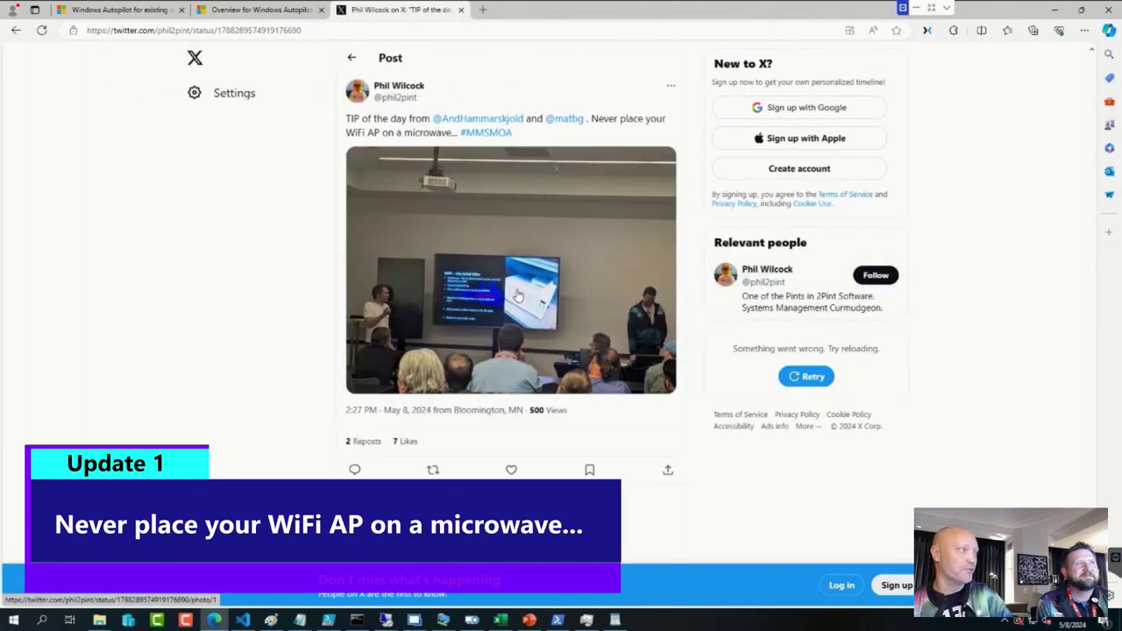
click(543, 294)
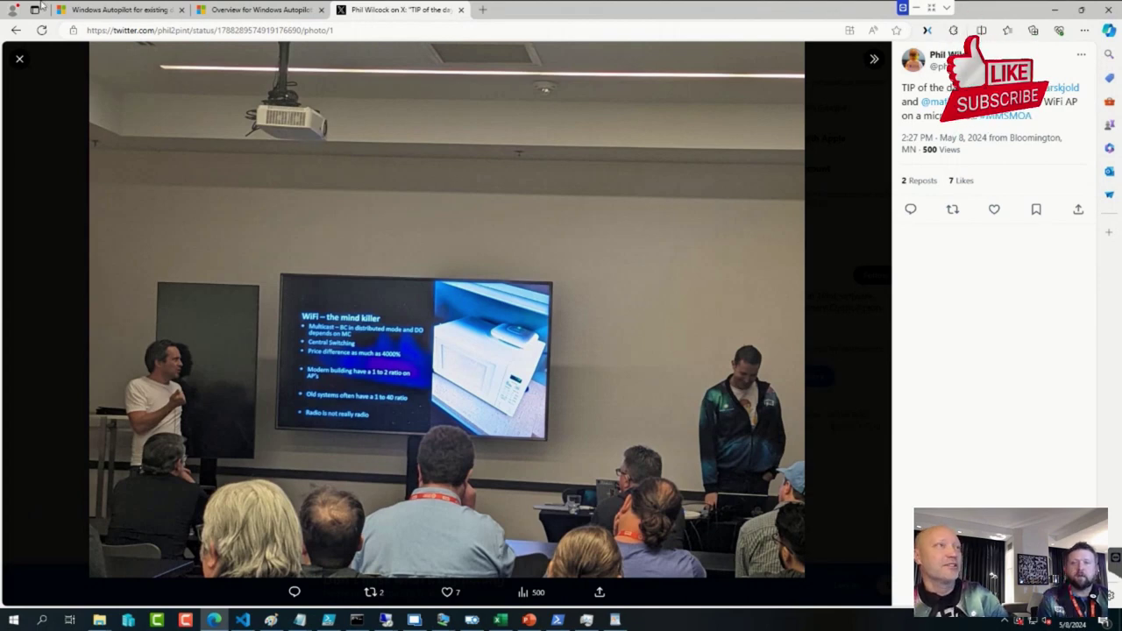
On the Autopilot for existing devices page, mark the enrollment restrictions prerequisite with a rectangle for review and clear the marking.
click(131, 10)
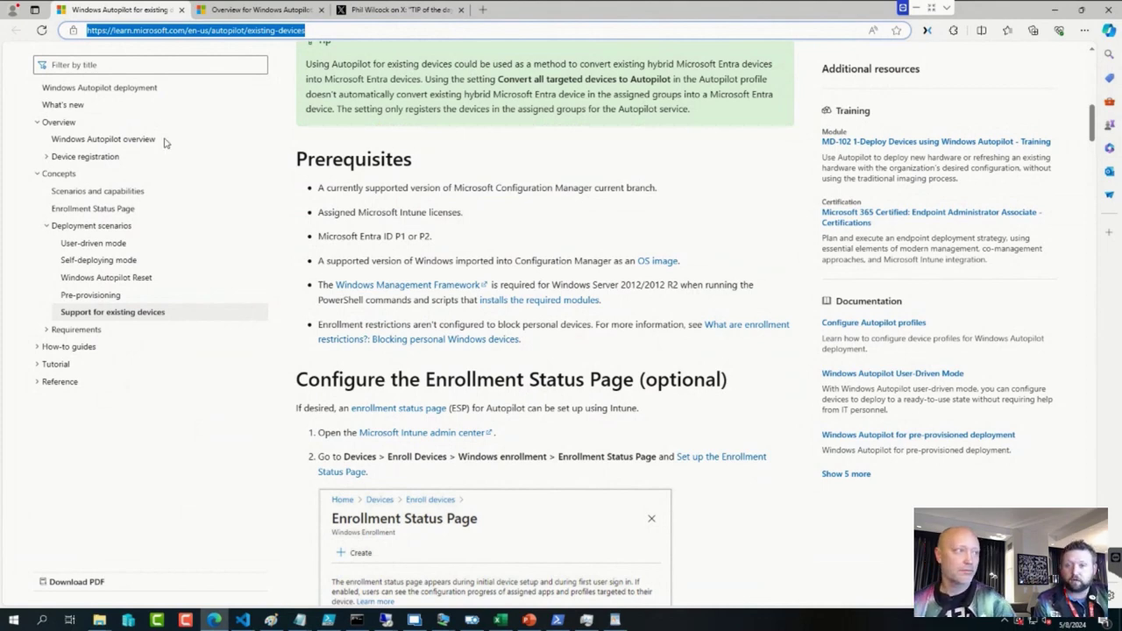
click(262, 484)
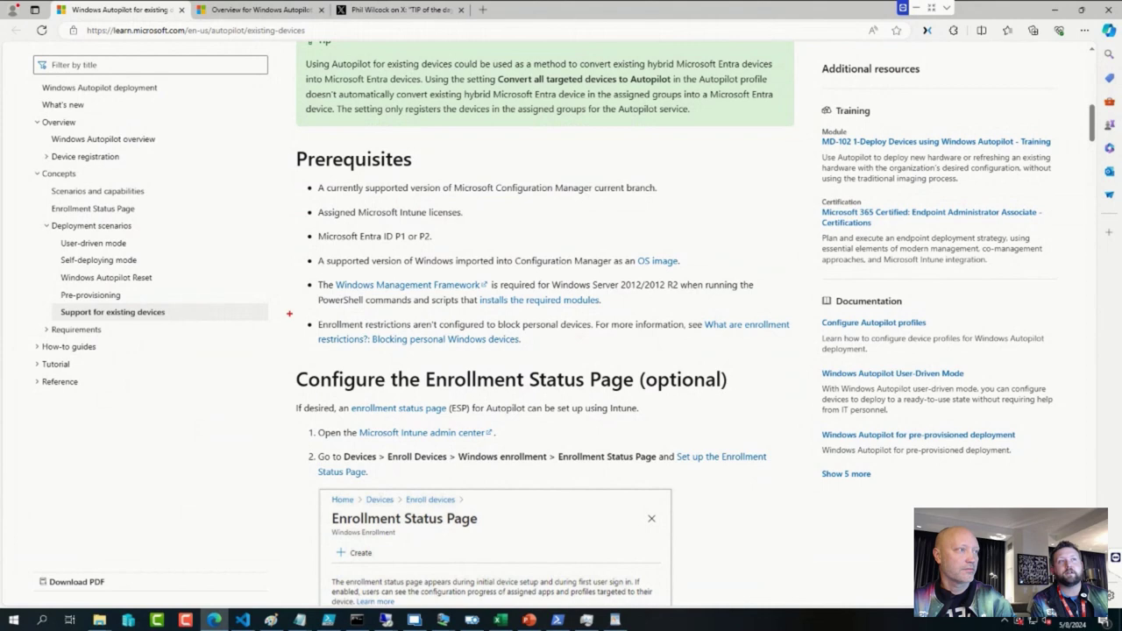
mouse_move(289, 316)
mouse_down()
mouse_move(432, 342)
mouse_move(800, 346)
mouse_up()
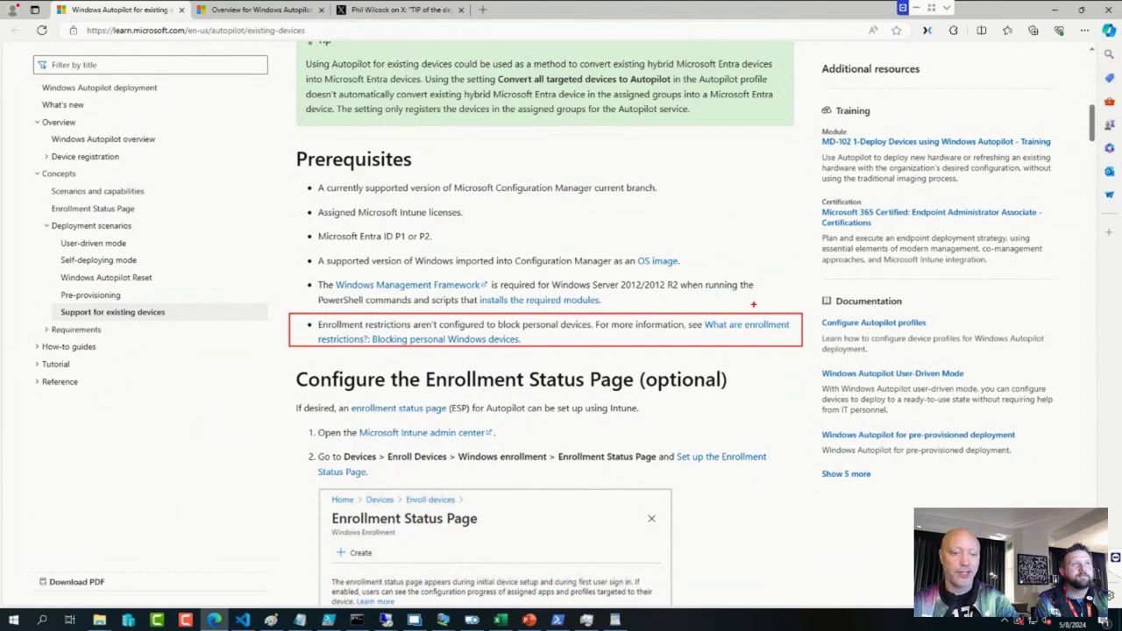
key(Escape)
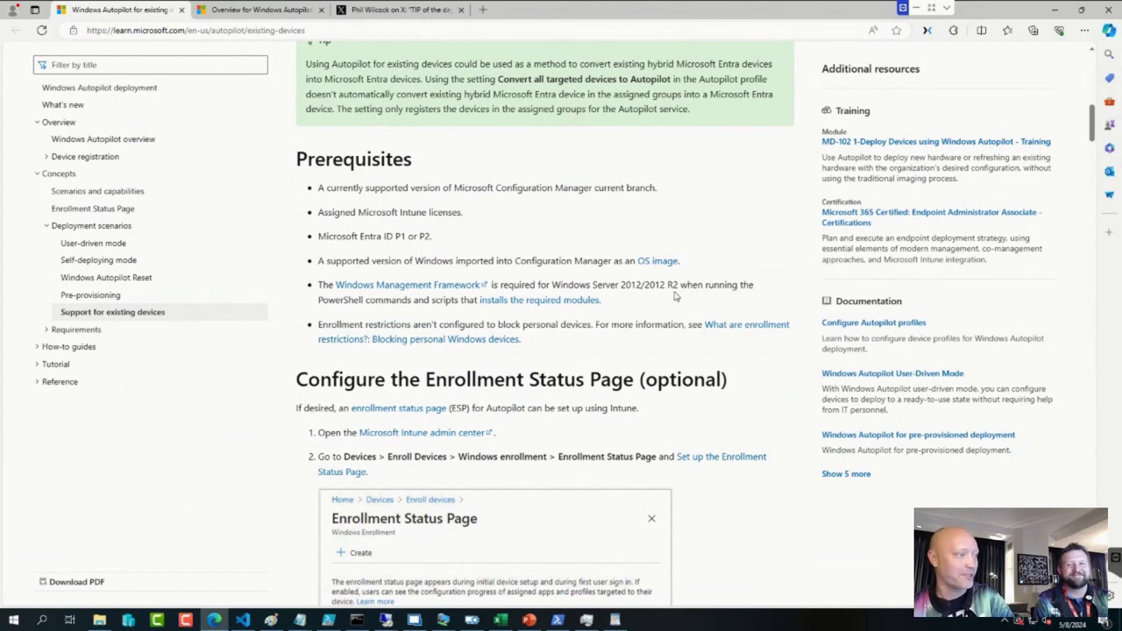
Bring up the TEST01-ISO virtual machine connection window and close it.
click(443, 621)
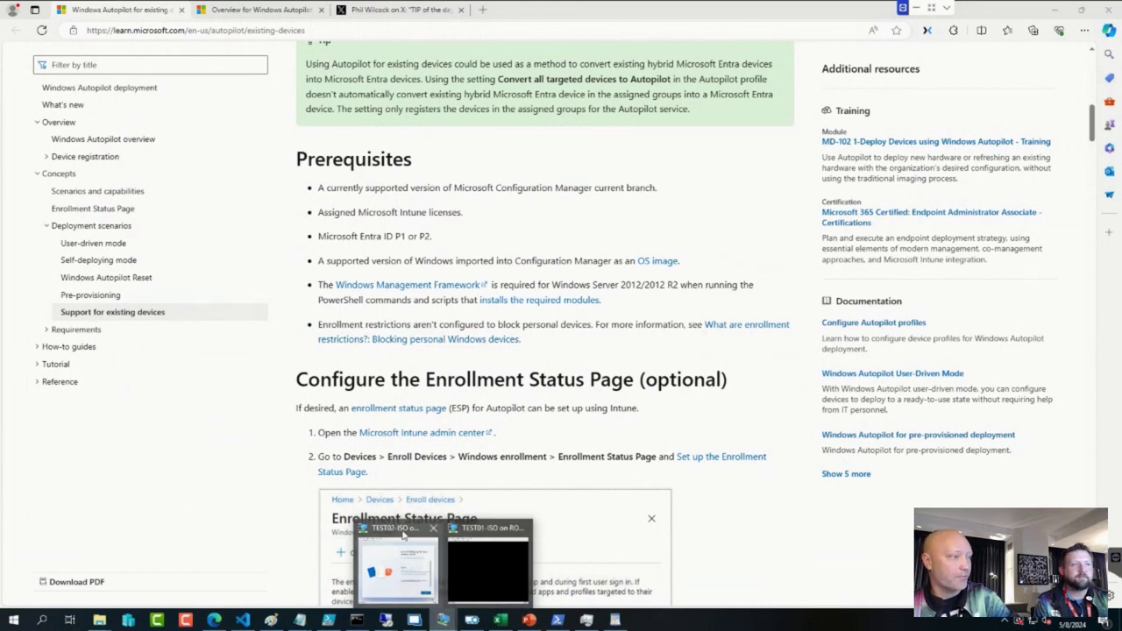
click(469, 532)
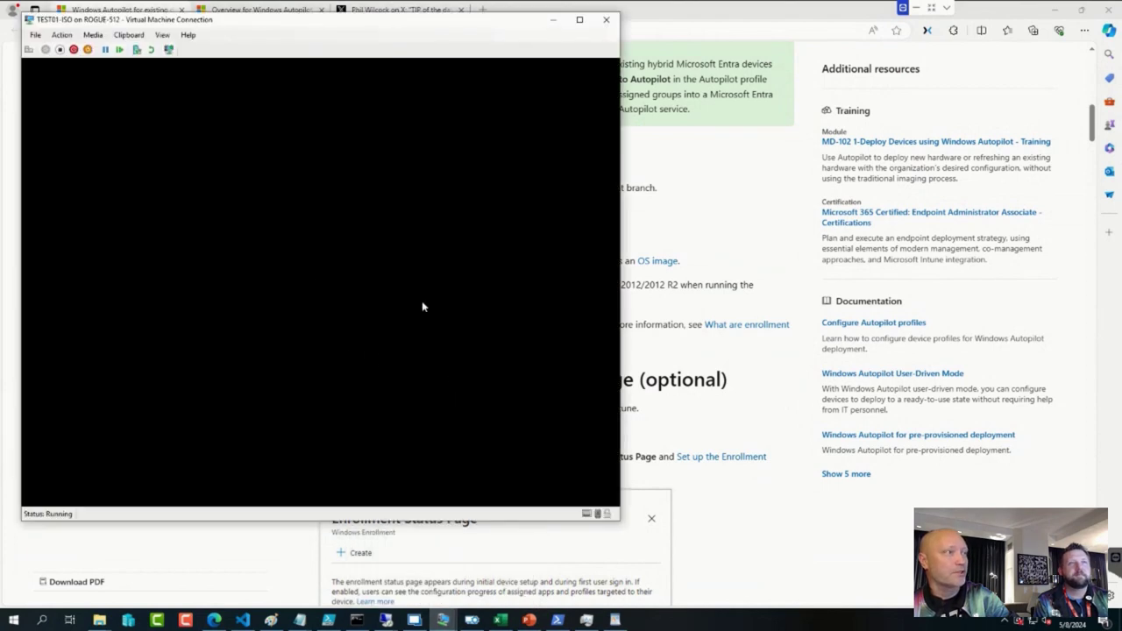
click(609, 19)
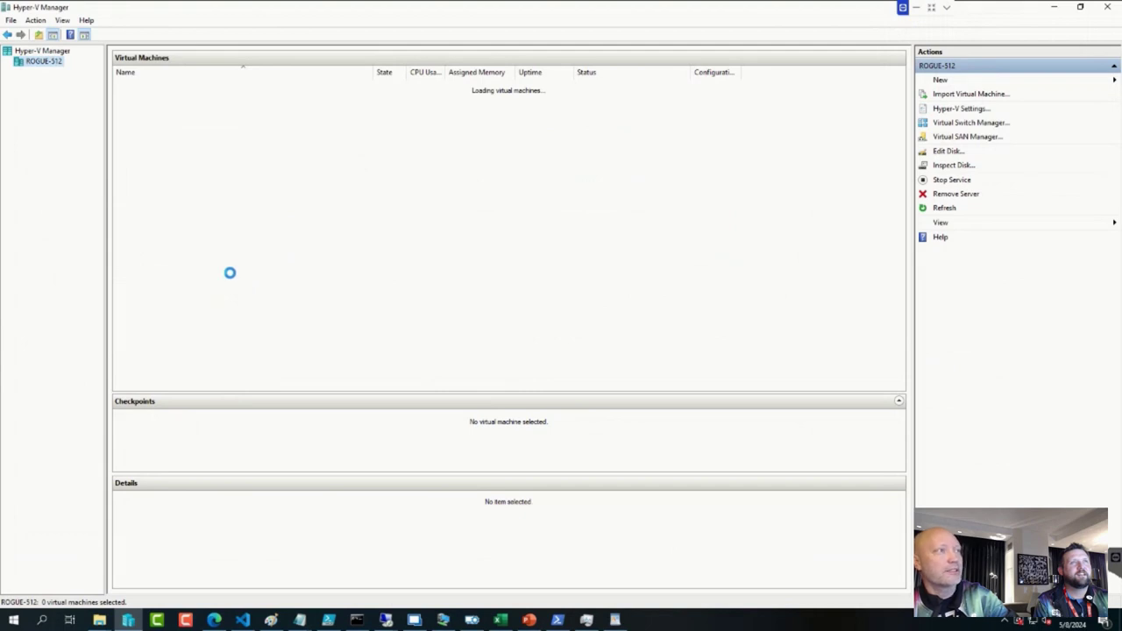
Connect to TEST01-ISO from Hyper-V Manager, dismissing the display configuration, and bring up the TEST02-ISO connection window beside it.
scroll(219, 290, down, 8)
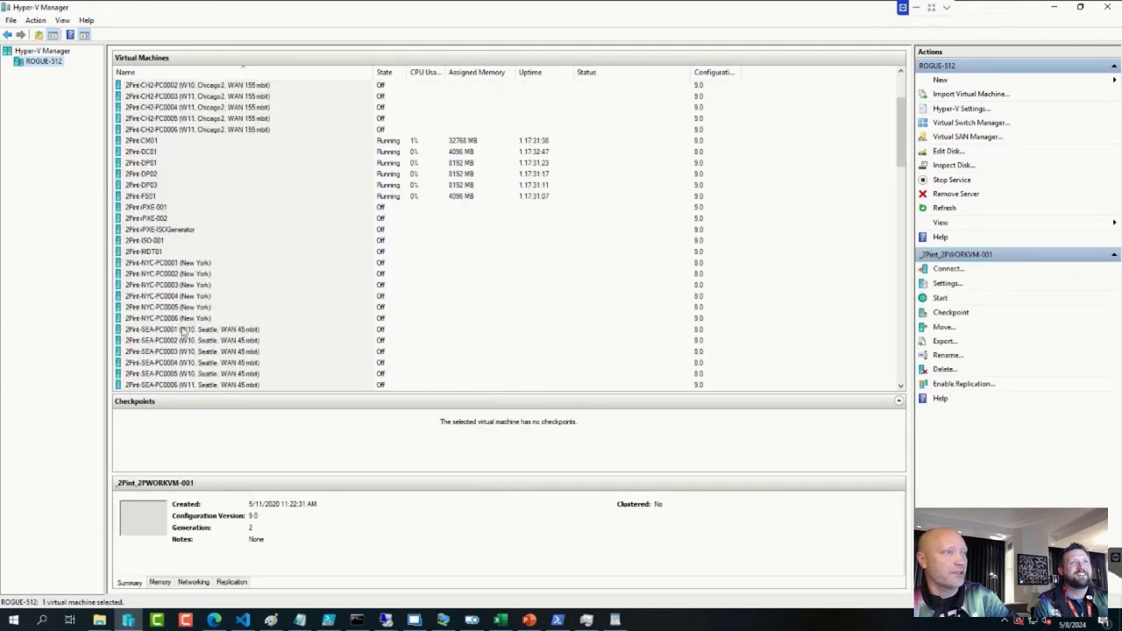
scroll(179, 342, down, 5)
scroll(180, 342, down, 10)
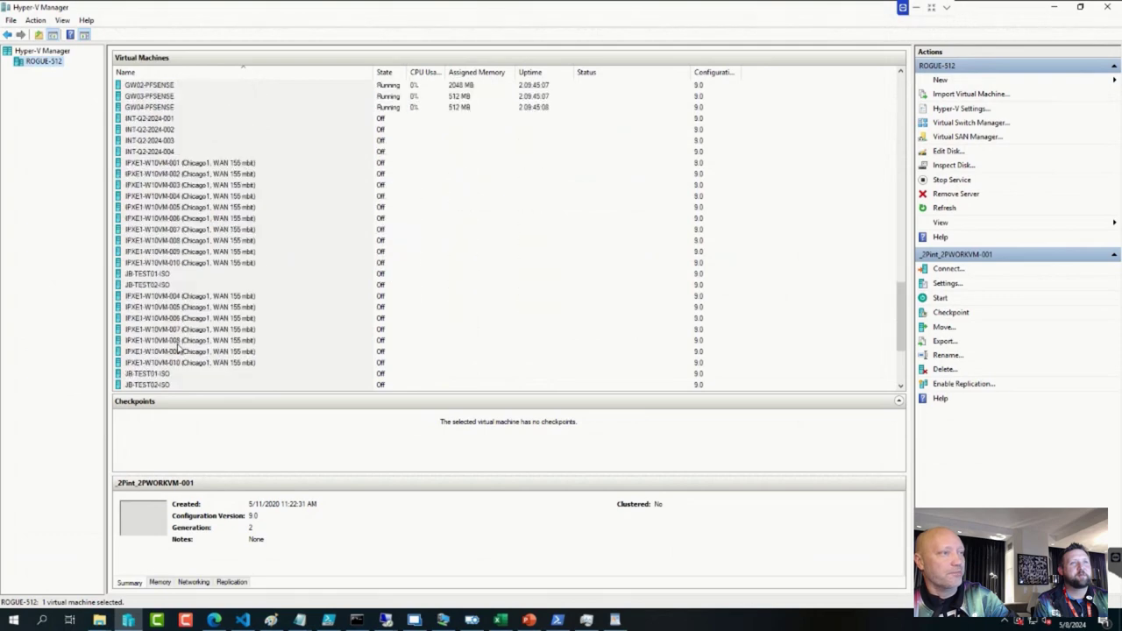
click(149, 319)
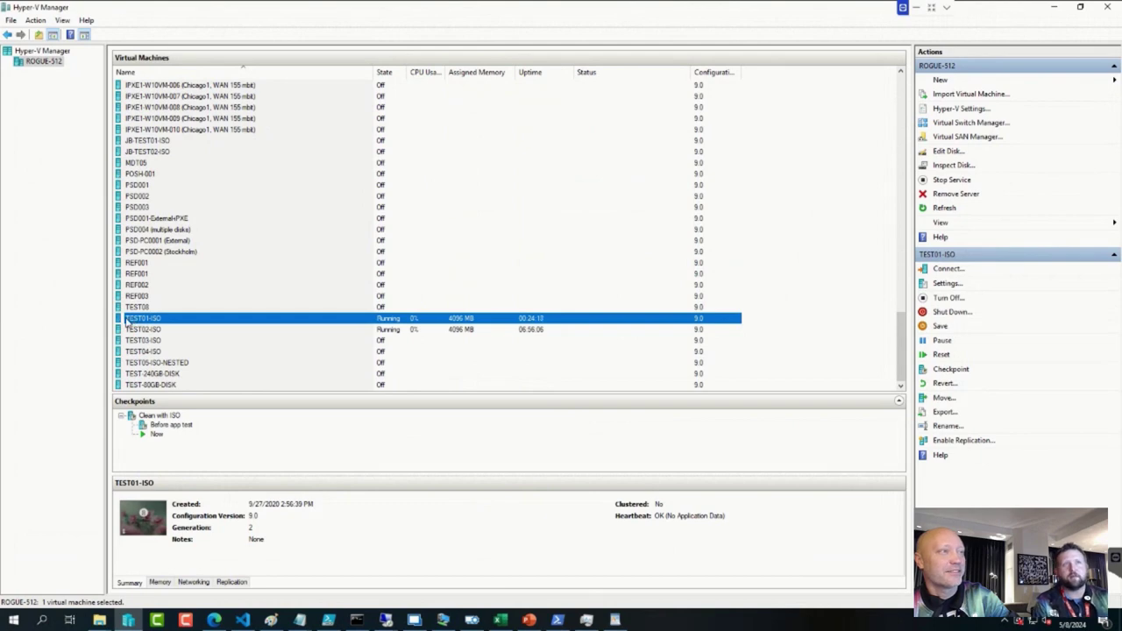
double_click(128, 321)
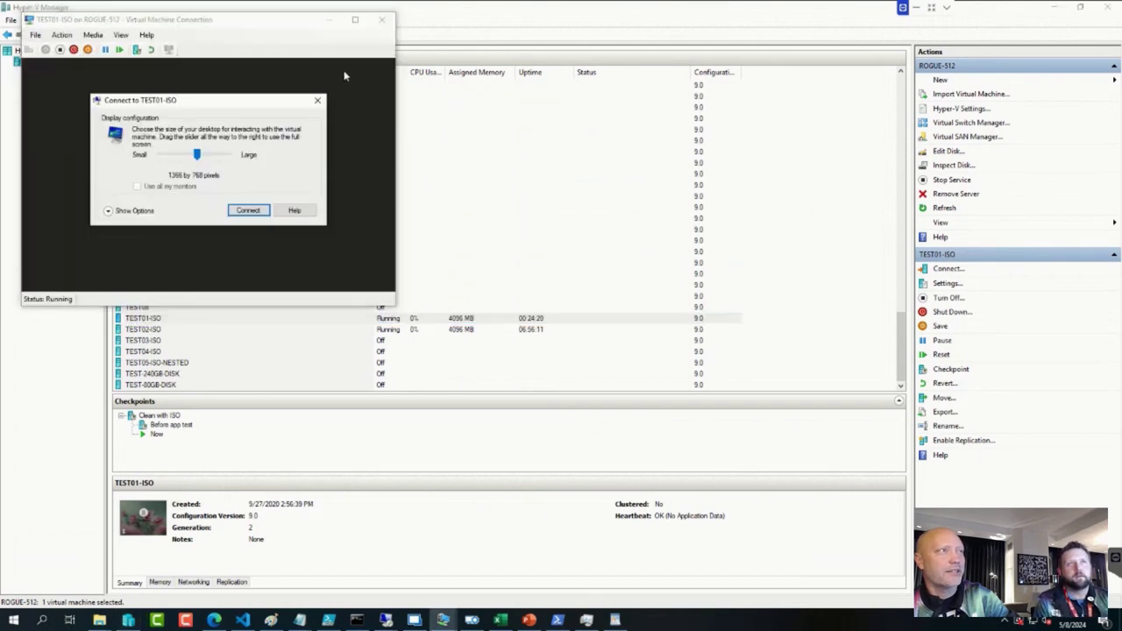
click(318, 99)
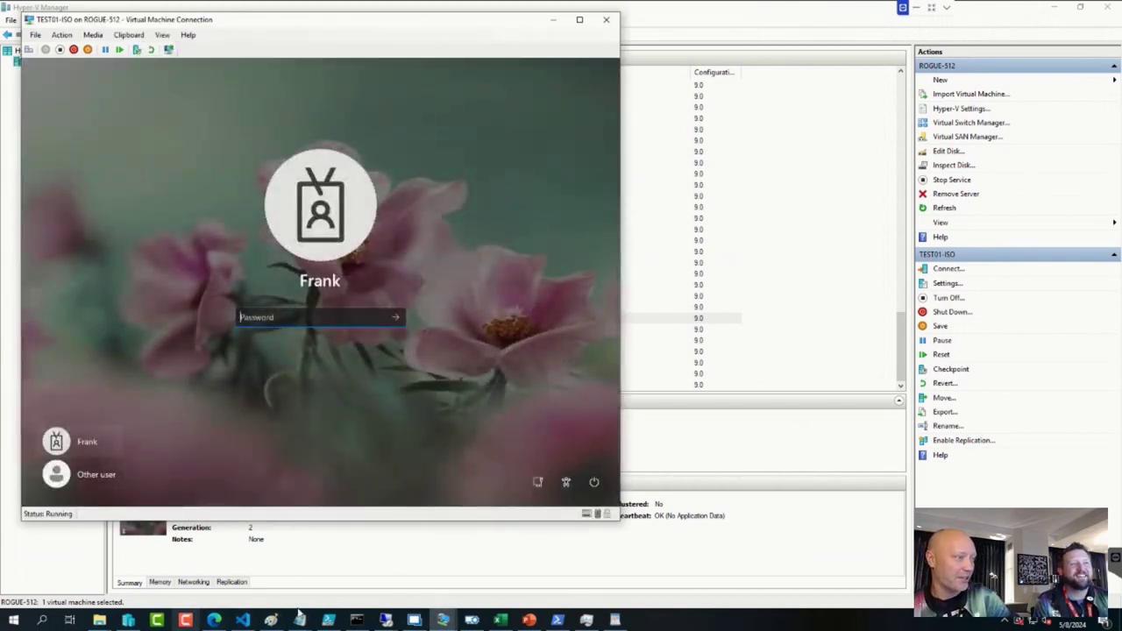
click(443, 620)
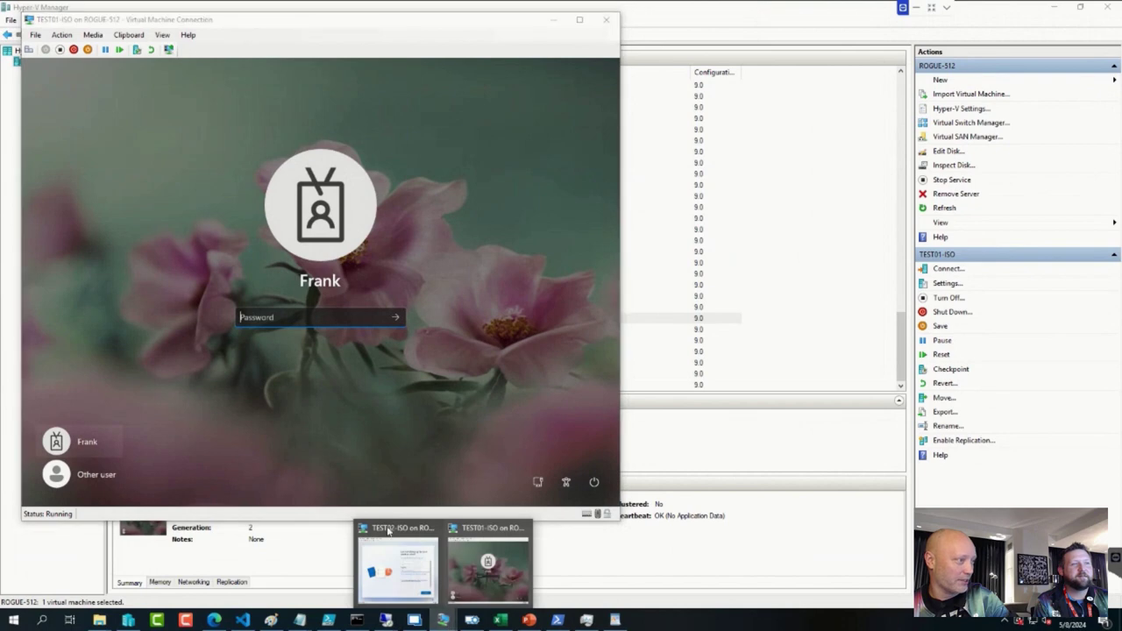
click(390, 531)
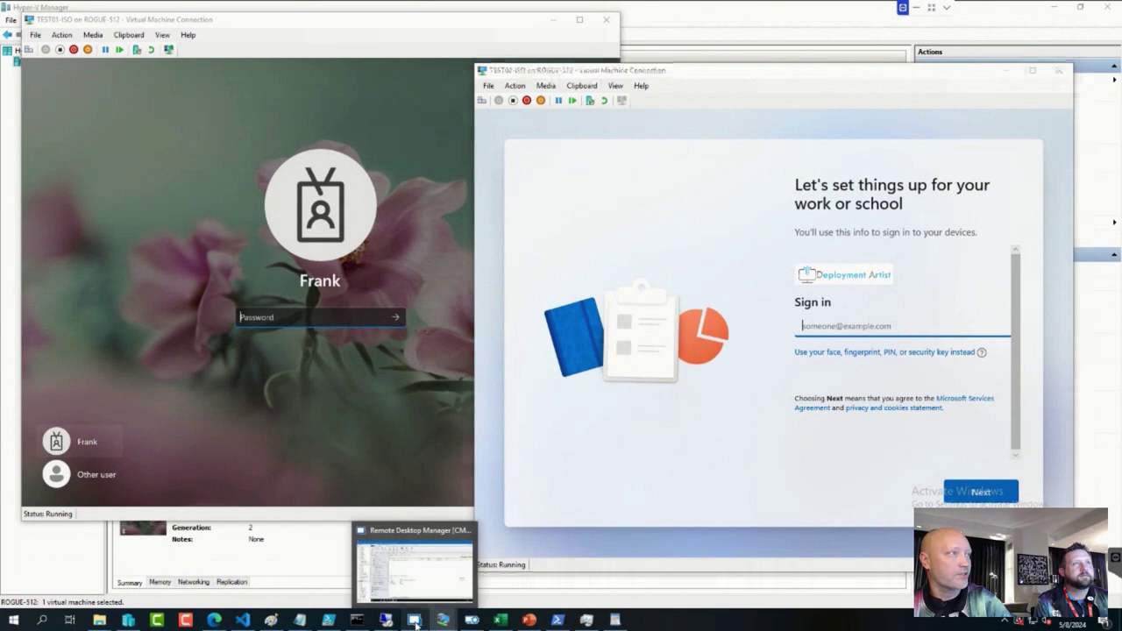
In Remote Desktop Manager, open the Windows 11 Enterprise x64 23H2 Autopilot - Fast task sequence for editing and inspect its Copy adjusted JSON step.
click(422, 575)
right_click(256, 198)
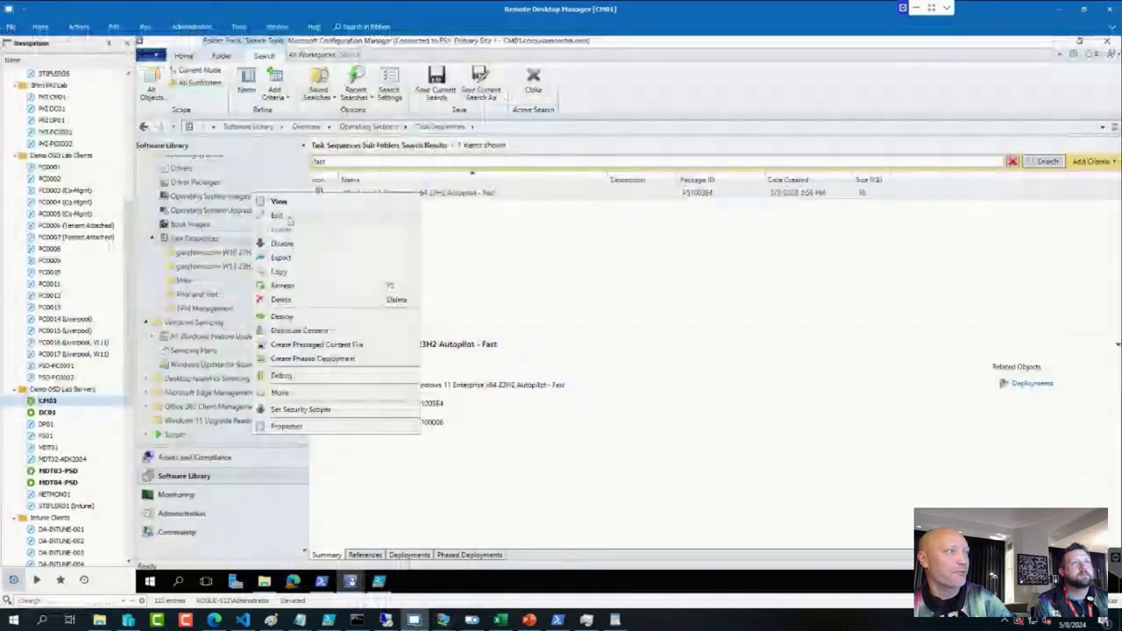
click(286, 216)
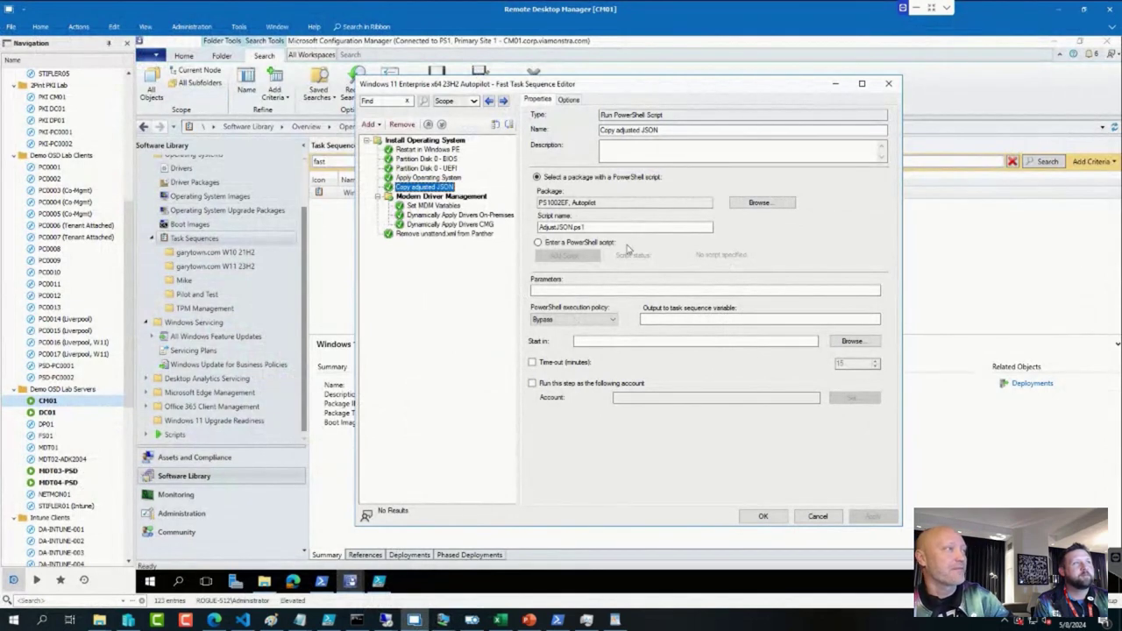
click(554, 228)
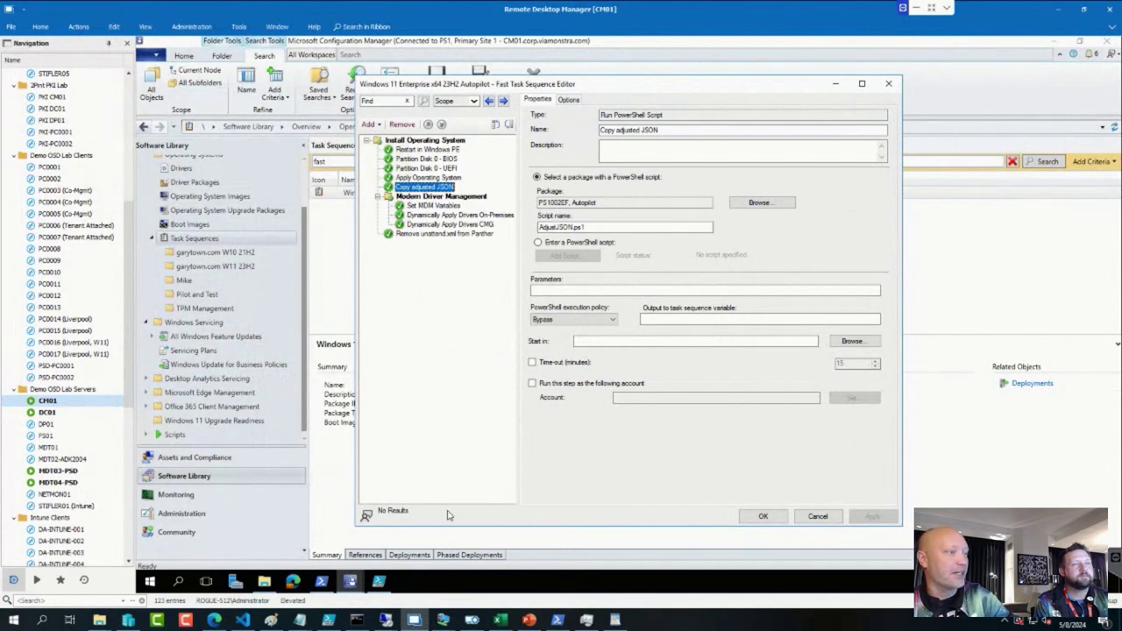
Review the AdjustJSON.ps1 script in PowerShell ISE and return to the task sequence editor.
click(378, 582)
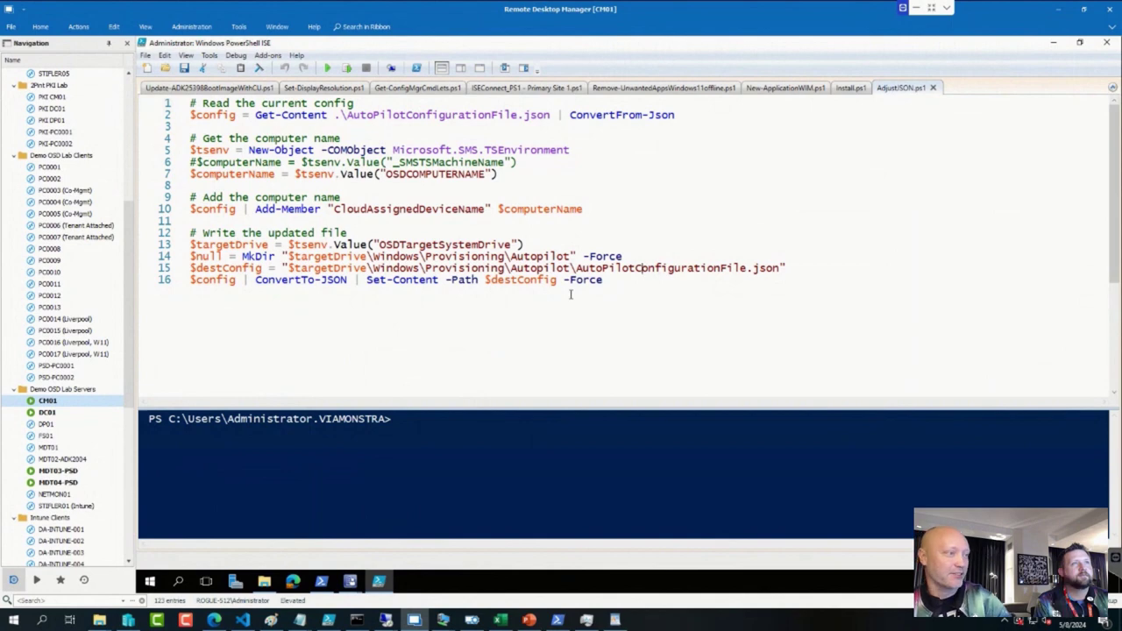
click(350, 581)
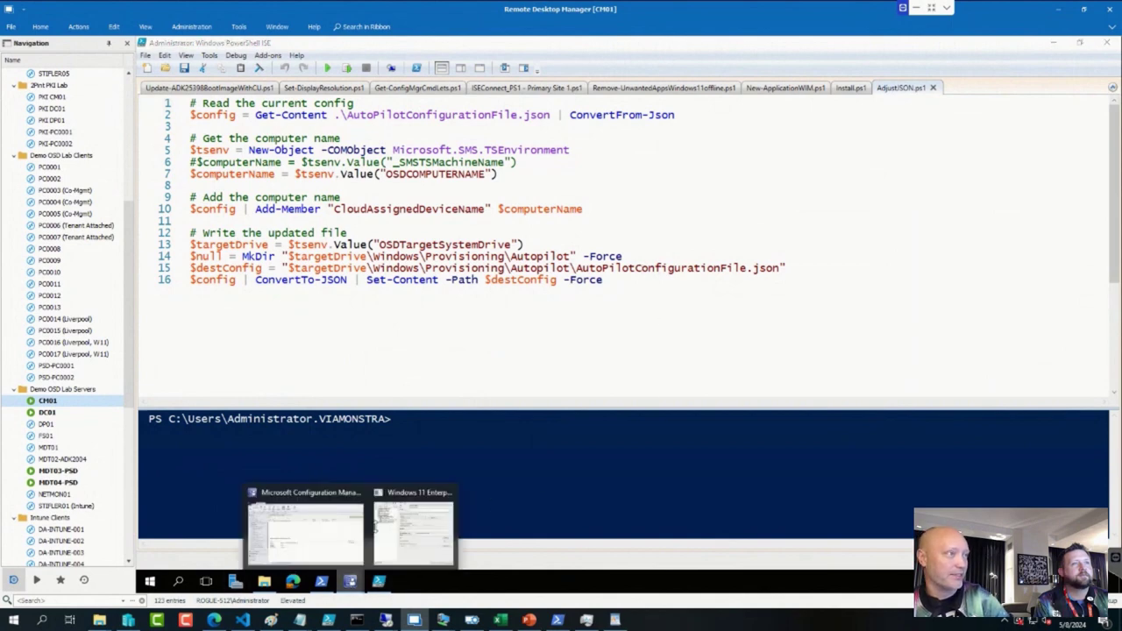
click(329, 551)
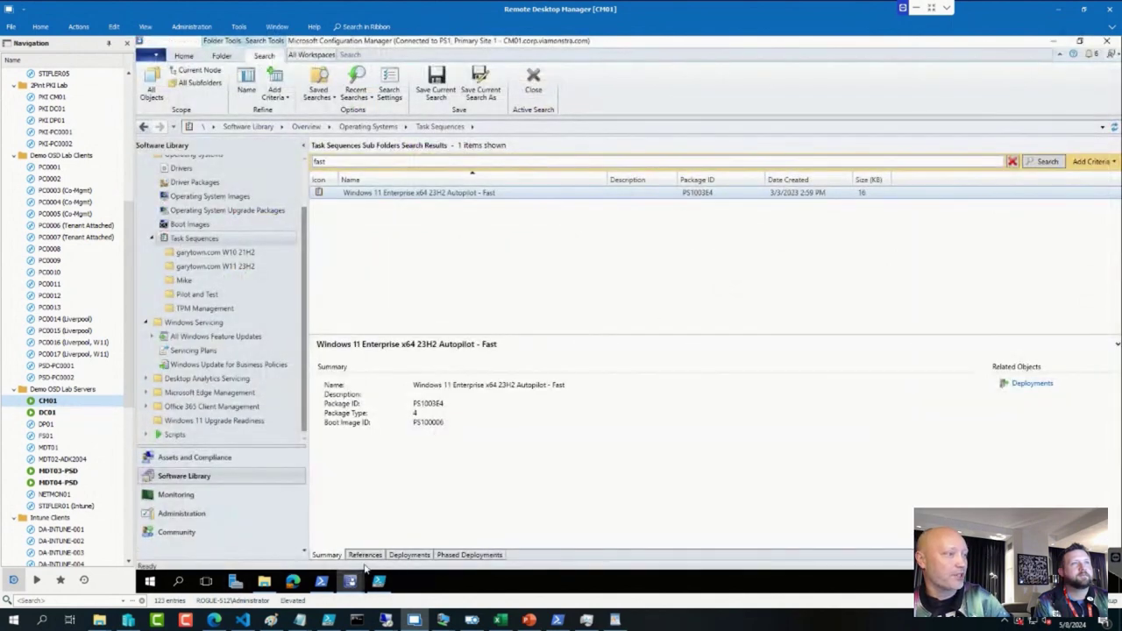
mouse_move(355, 584)
click(404, 551)
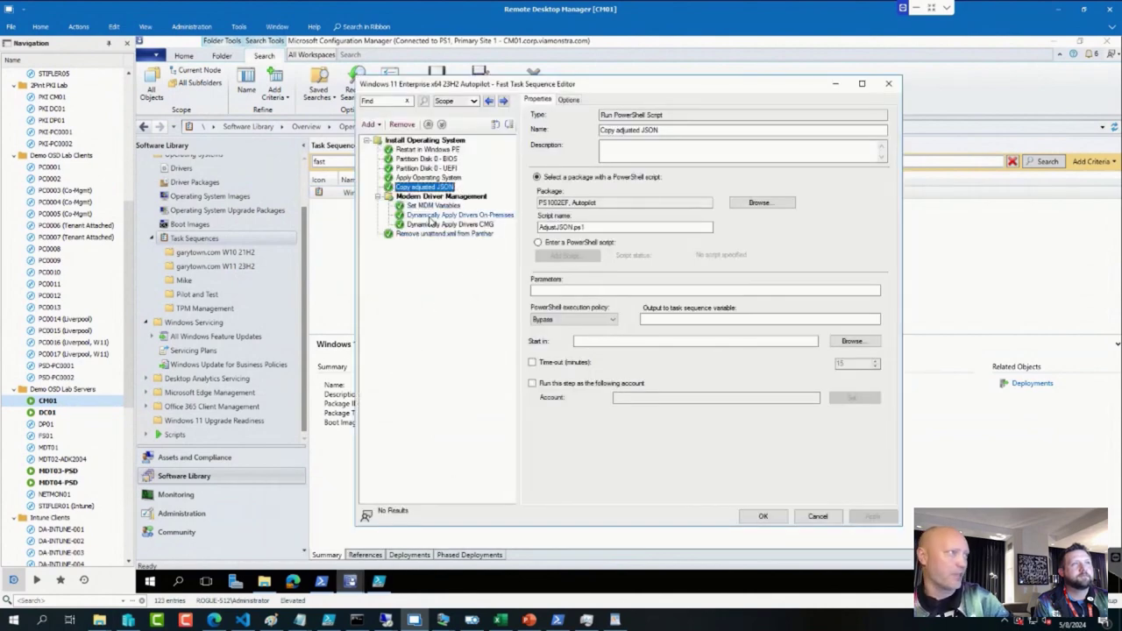
Inspect the Remove unattend.xml from Panther step and bring the TEST02-ISO virtual machine window to the front.
click(424, 234)
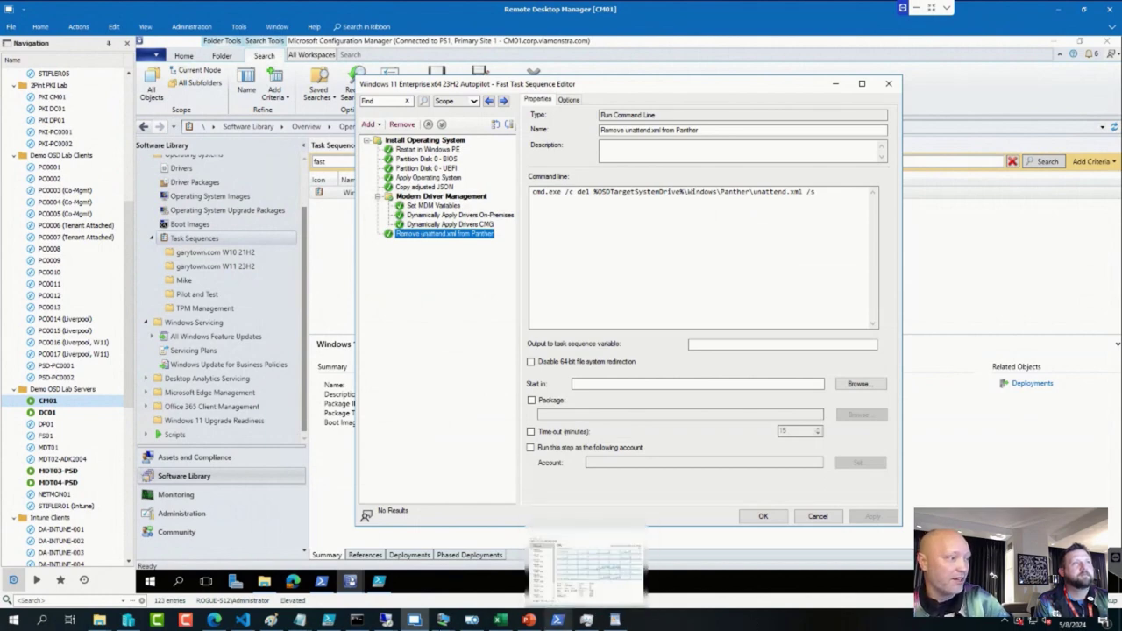
mouse_move(438, 622)
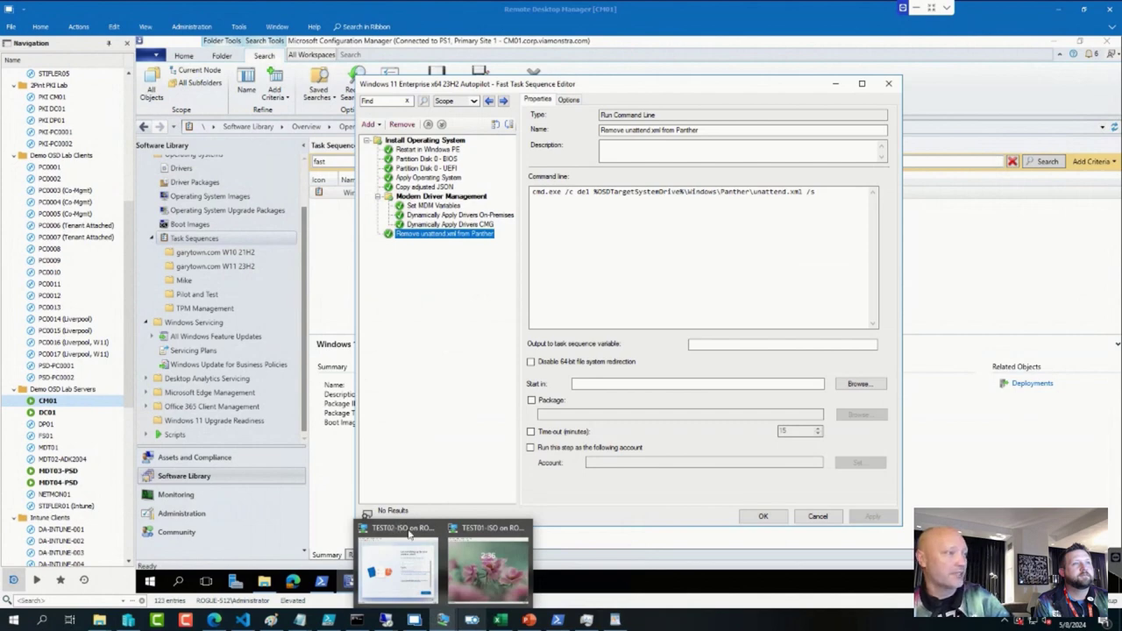
click(409, 533)
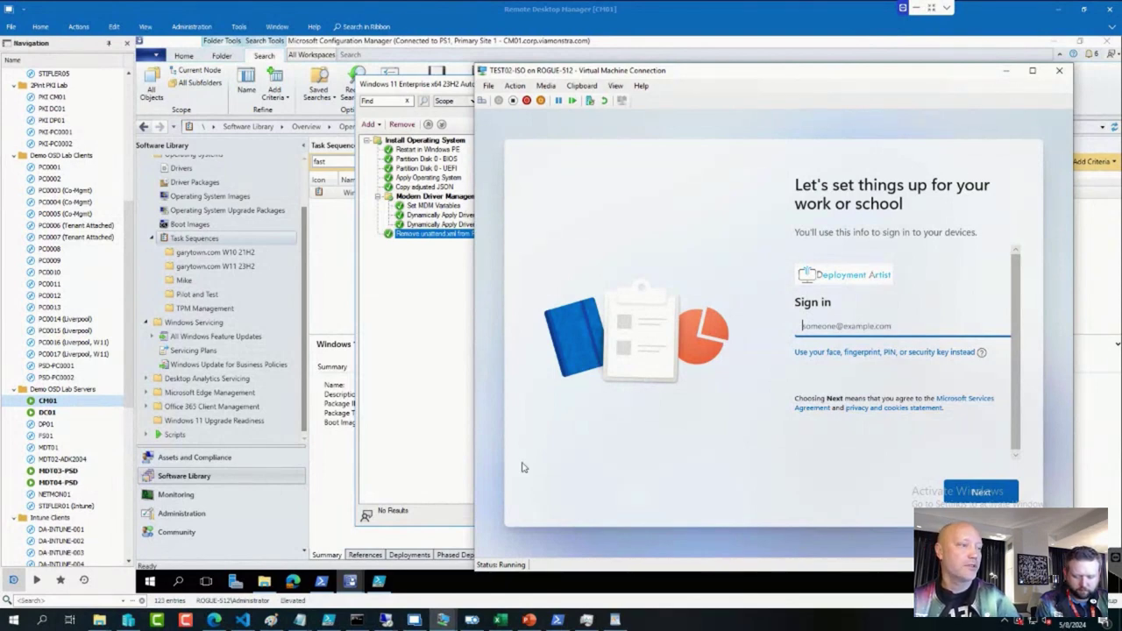
In the browser, load the X post on informing users about outdated Windows devices, open its linked blog article and accept the cookies.
click(215, 621)
click(215, 30)
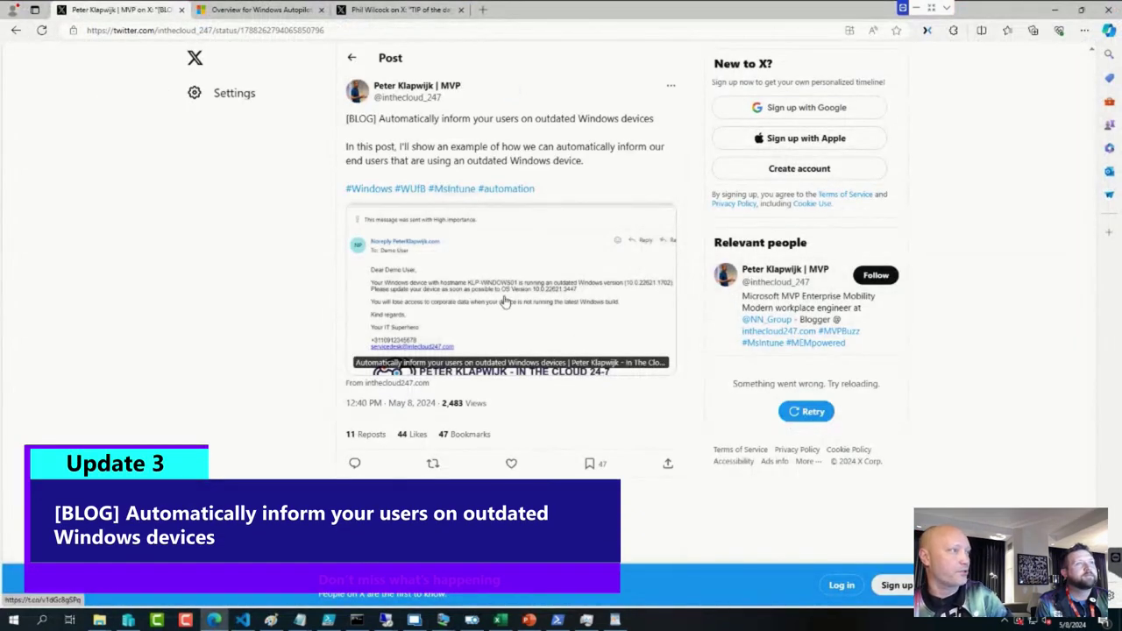
click(474, 355)
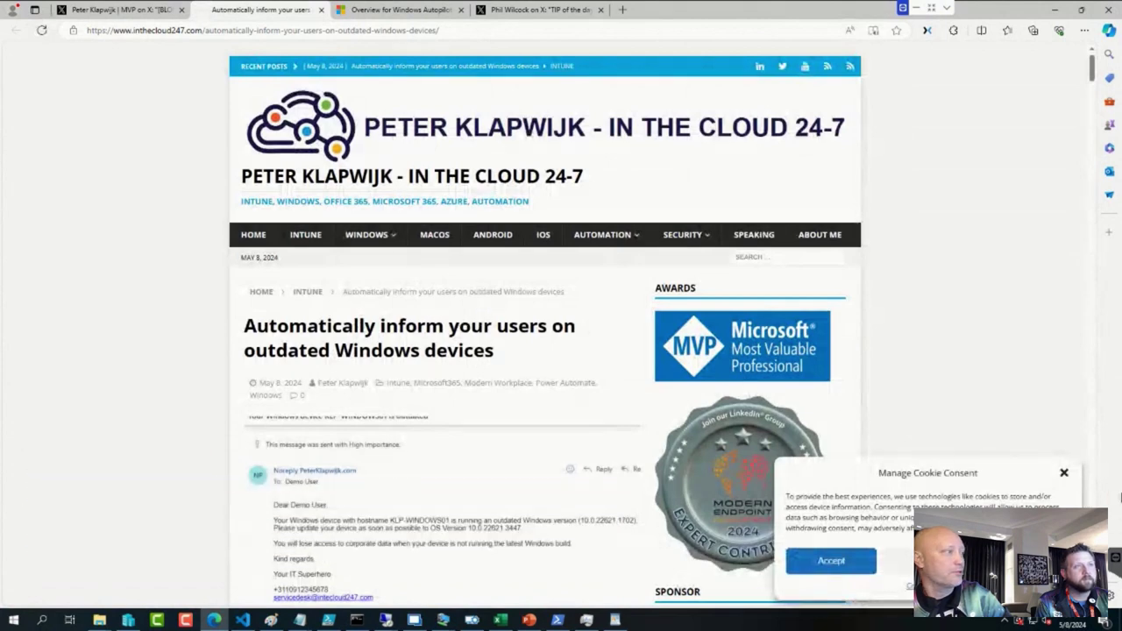
click(830, 562)
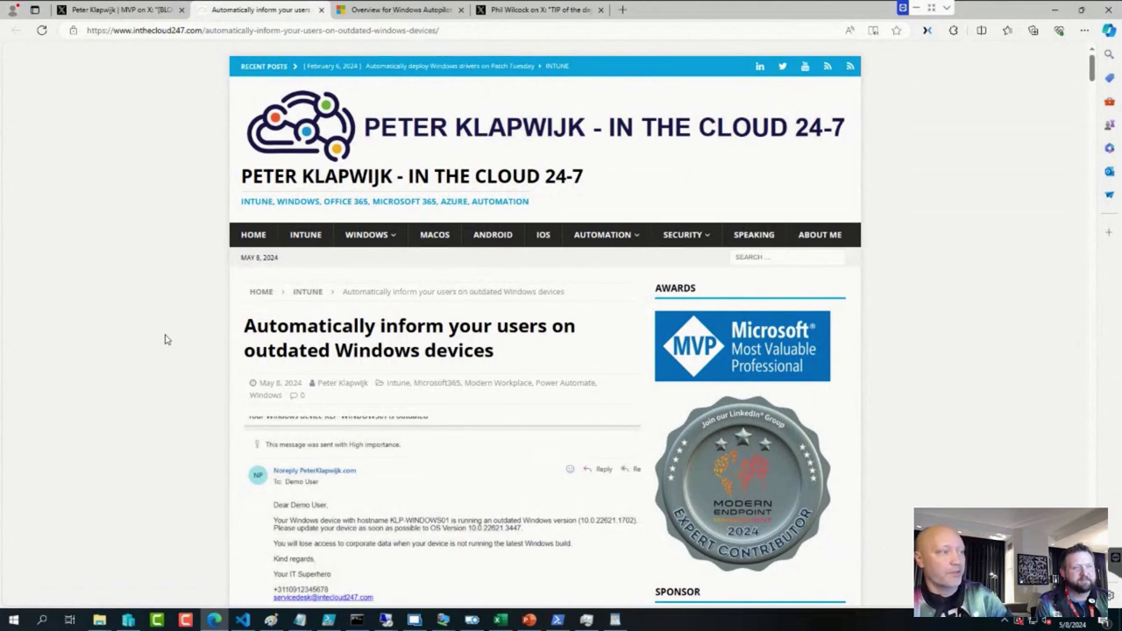
Read the outdated Windows devices article from its introduction through the solution summary and requirements.
scroll(449, 506, down, 1)
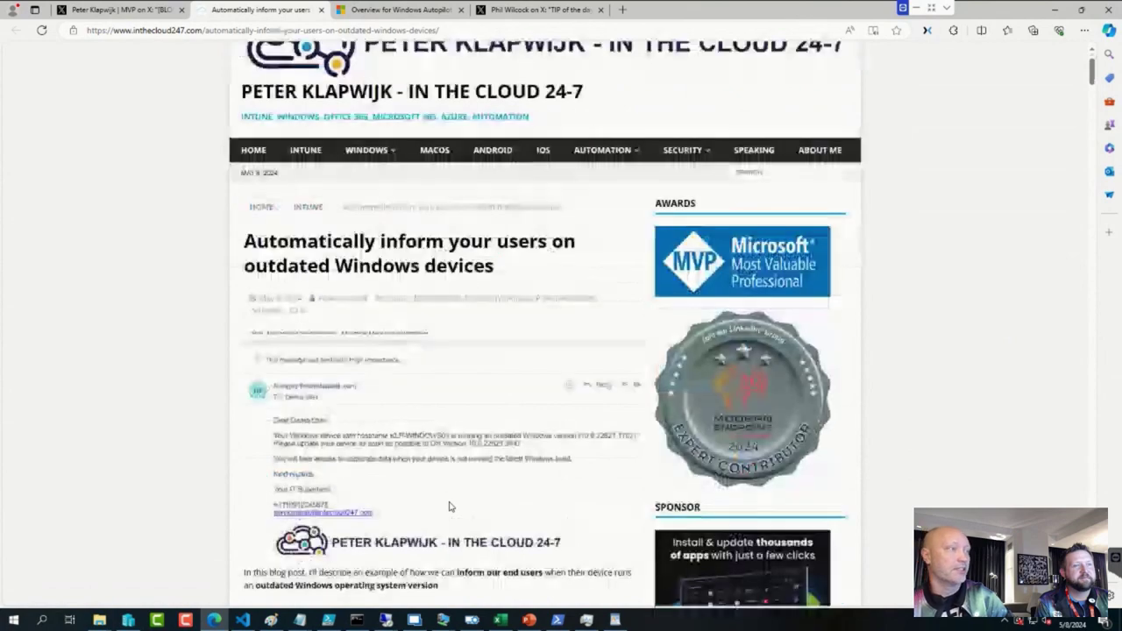
scroll(448, 506, down, 1)
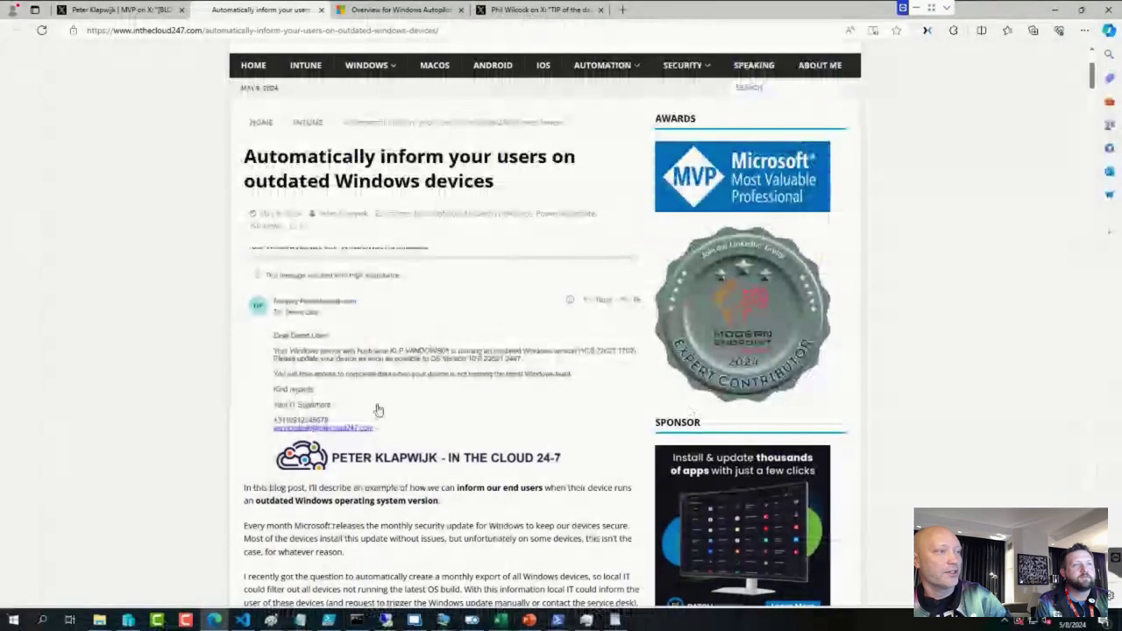
scroll(376, 408, down, 3)
scroll(376, 409, down, 4)
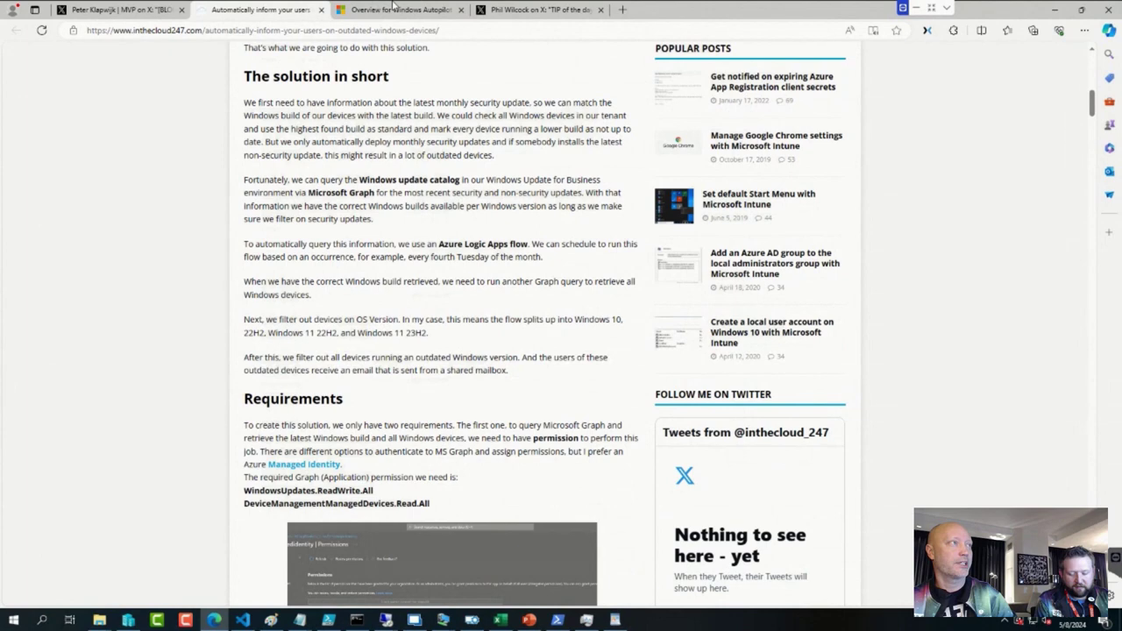
Load the copied X post link about ConfigMgr 2309 HFRU/2403 cleaning up Intune-managed Defender settings on co-managed clients.
click(477, 30)
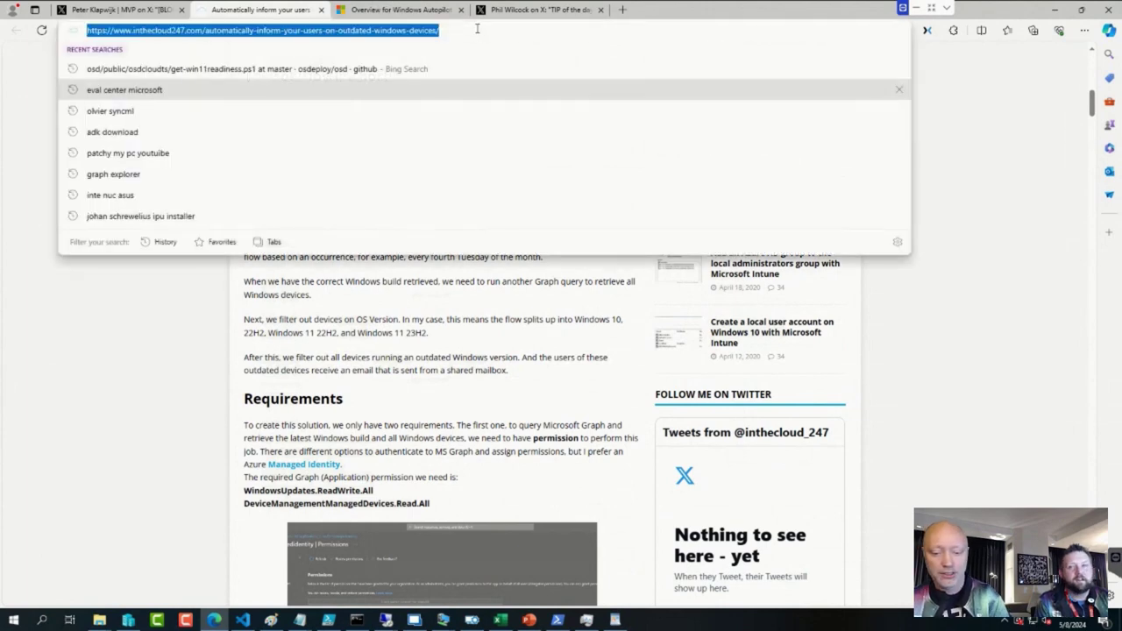
key(ctrl+v)
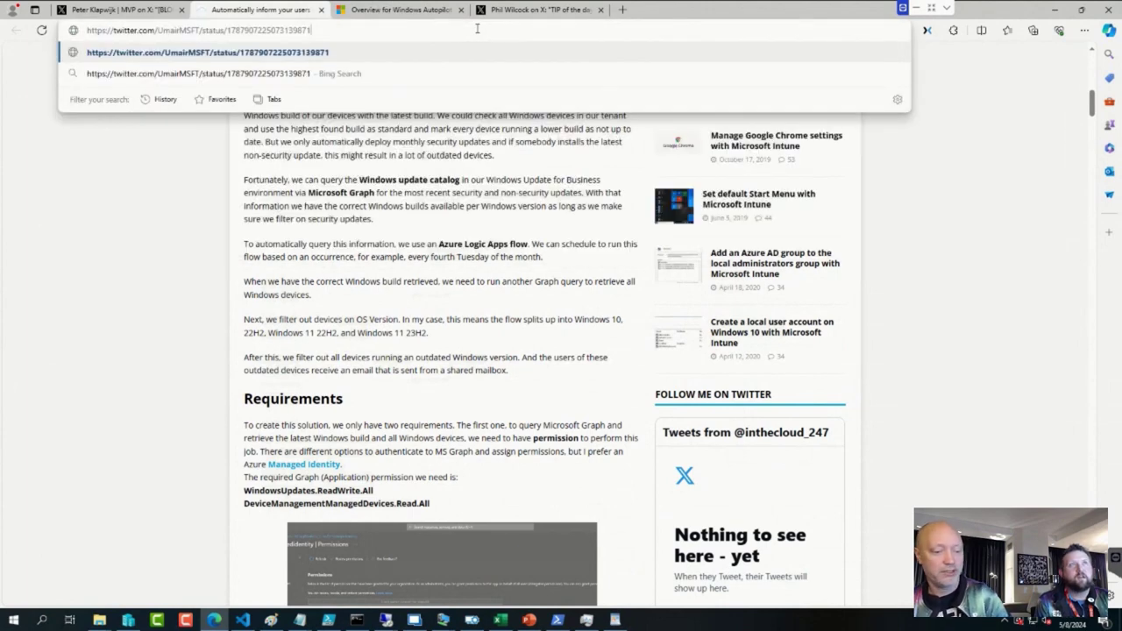
key(Return)
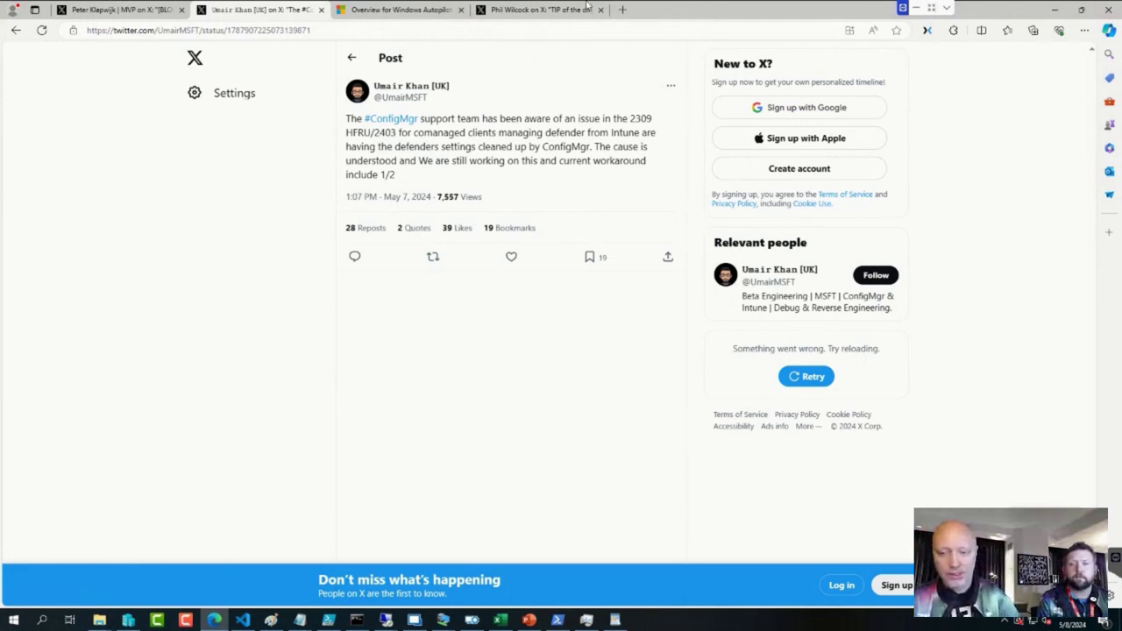
Load the copied xenappblog X post link about the Global Microsoft Intune PowerShell application (client) ID in the same browser tab.
click(428, 29)
key(ctrl+v)
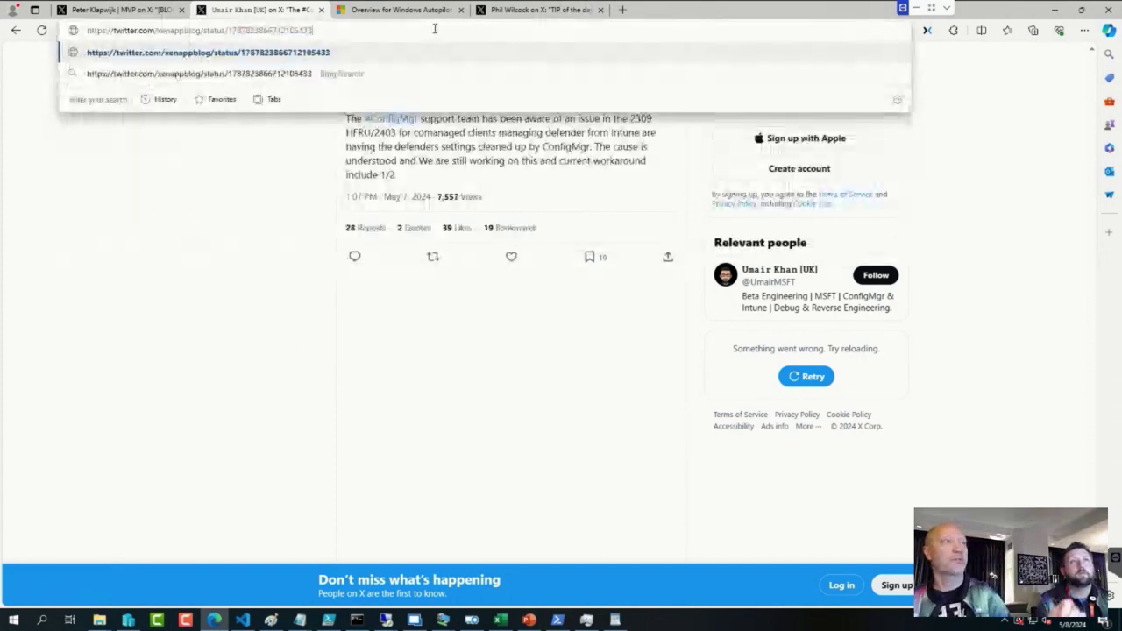
key(Return)
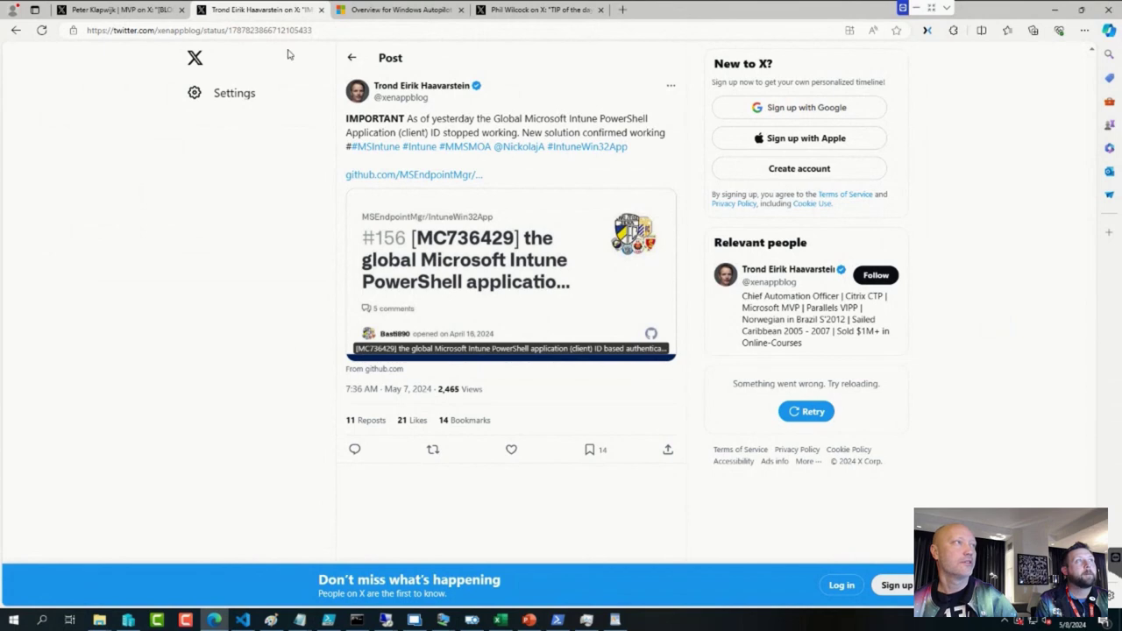
Load the copied X post link announcing Platform SSO for macOS in the same browser tab.
click(380, 31)
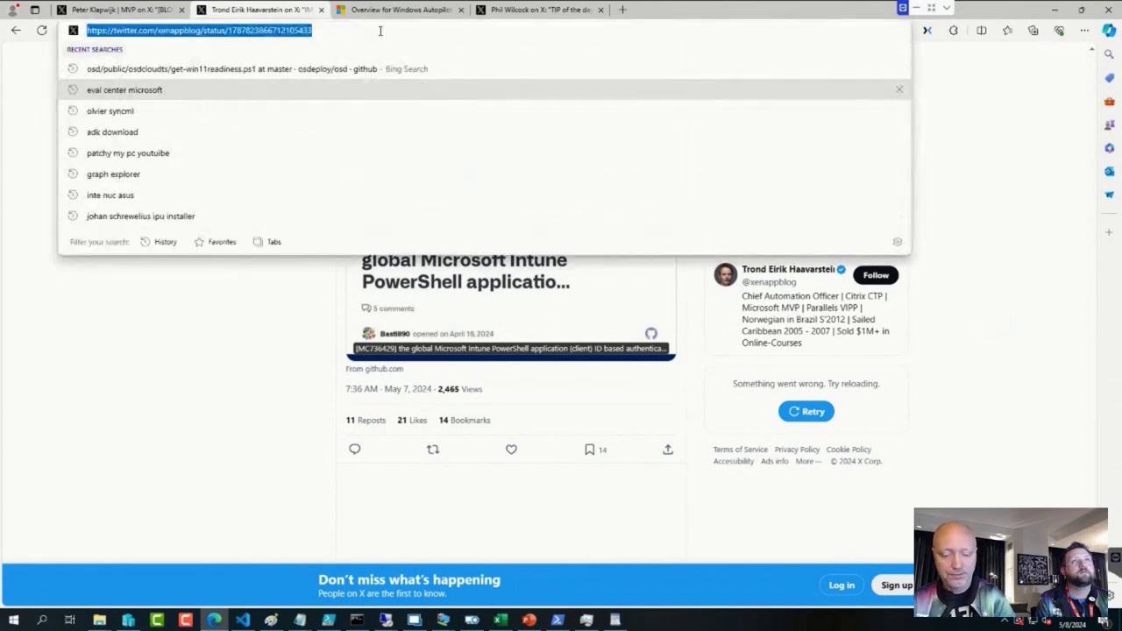
key(ctrl+v)
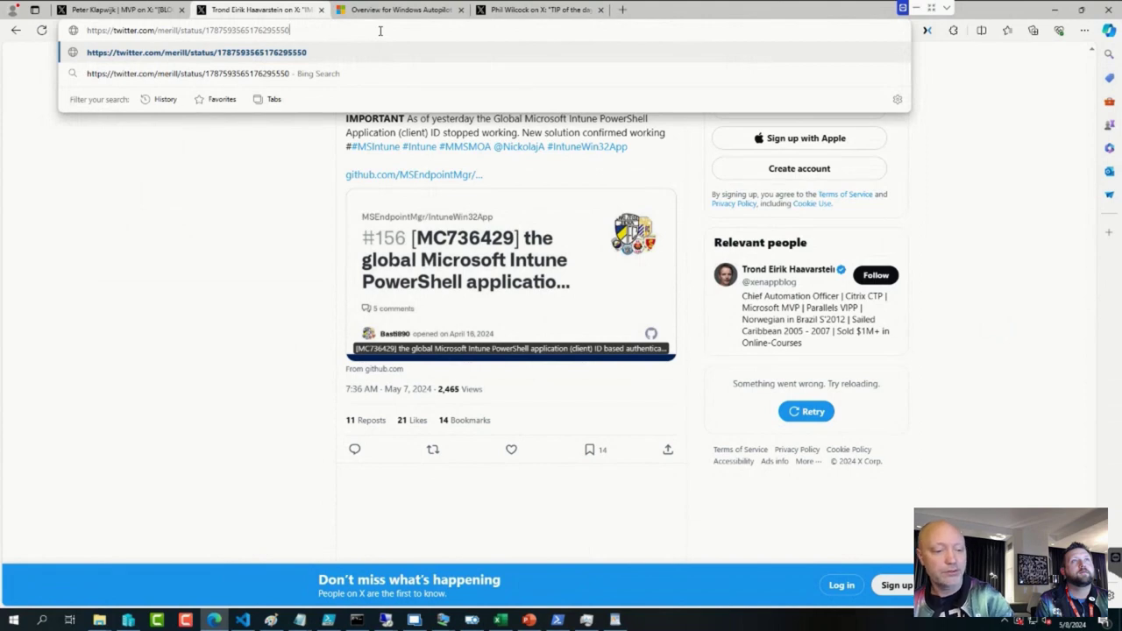
key(Return)
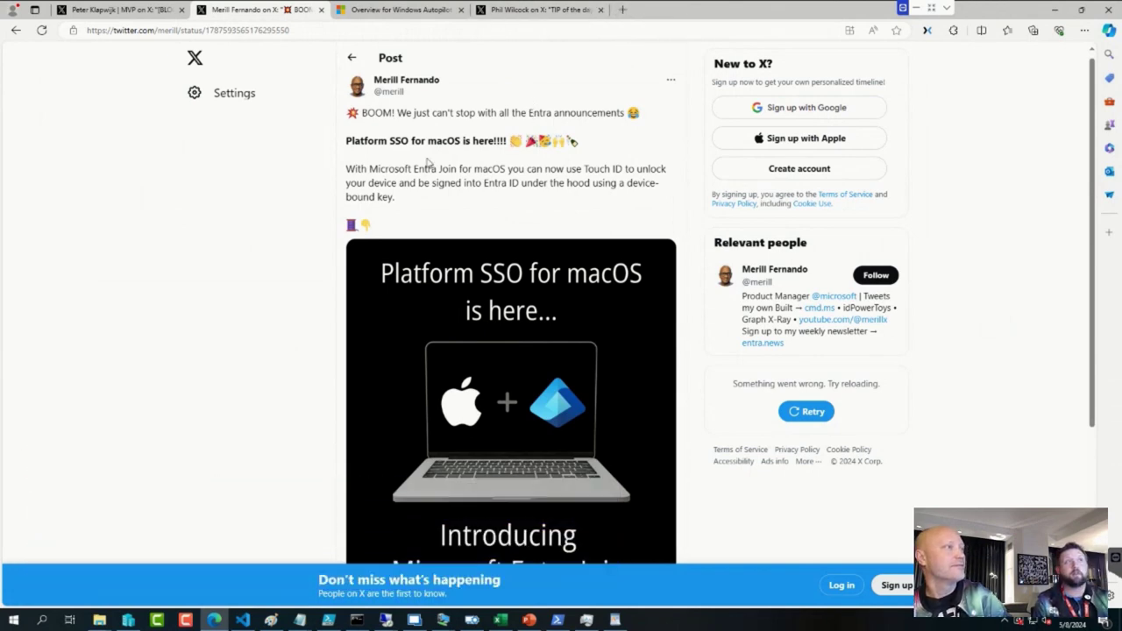
Review the Platform SSO for macOS post, view its Microsoft Entra Join image enlarged and return to the post.
scroll(480, 259, down, 3)
scroll(479, 259, up, 3)
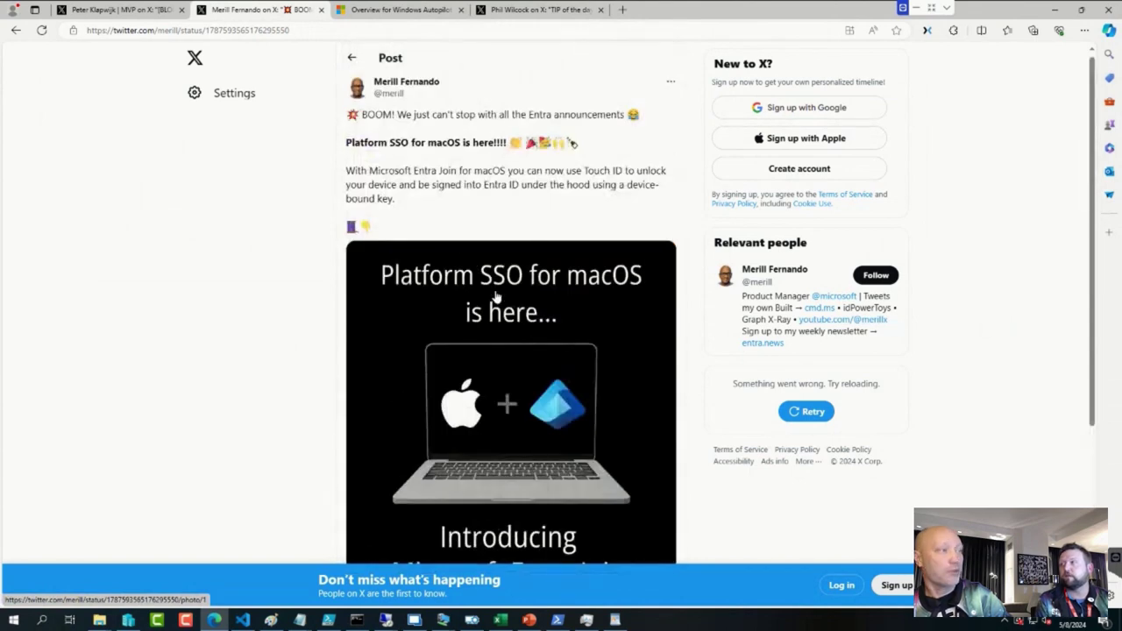
scroll(497, 303, down, 3)
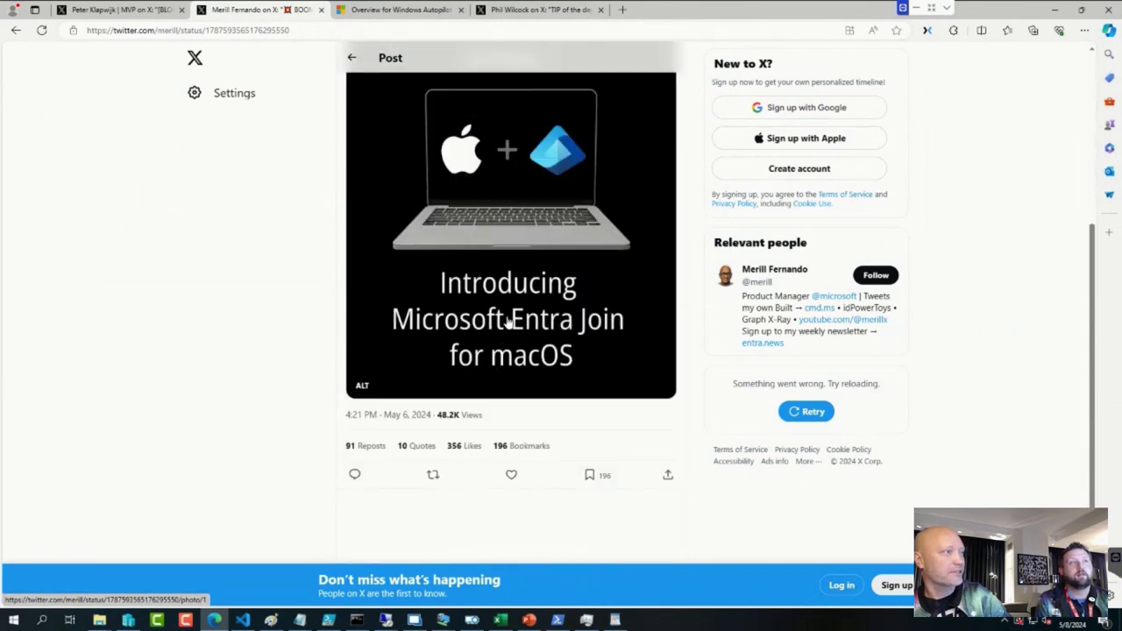
click(509, 320)
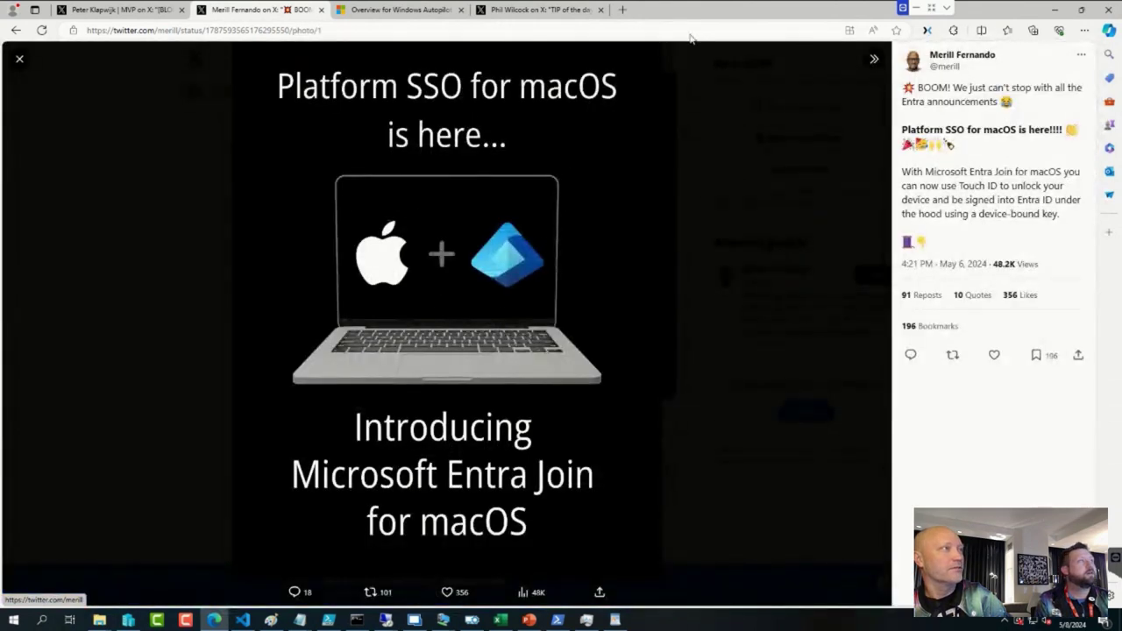
click(16, 31)
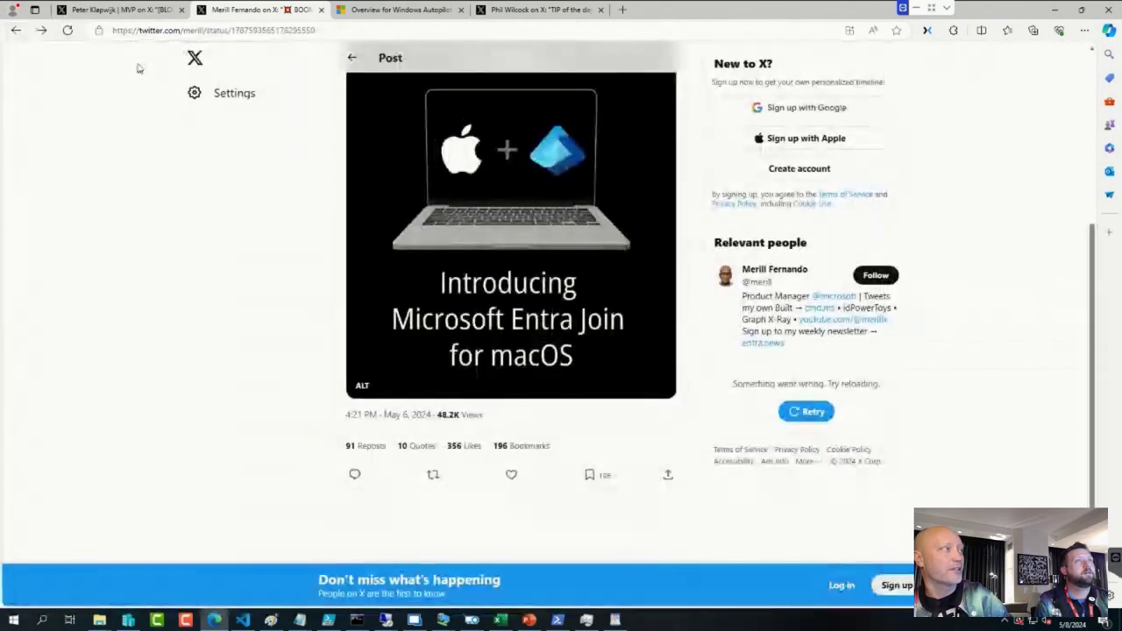